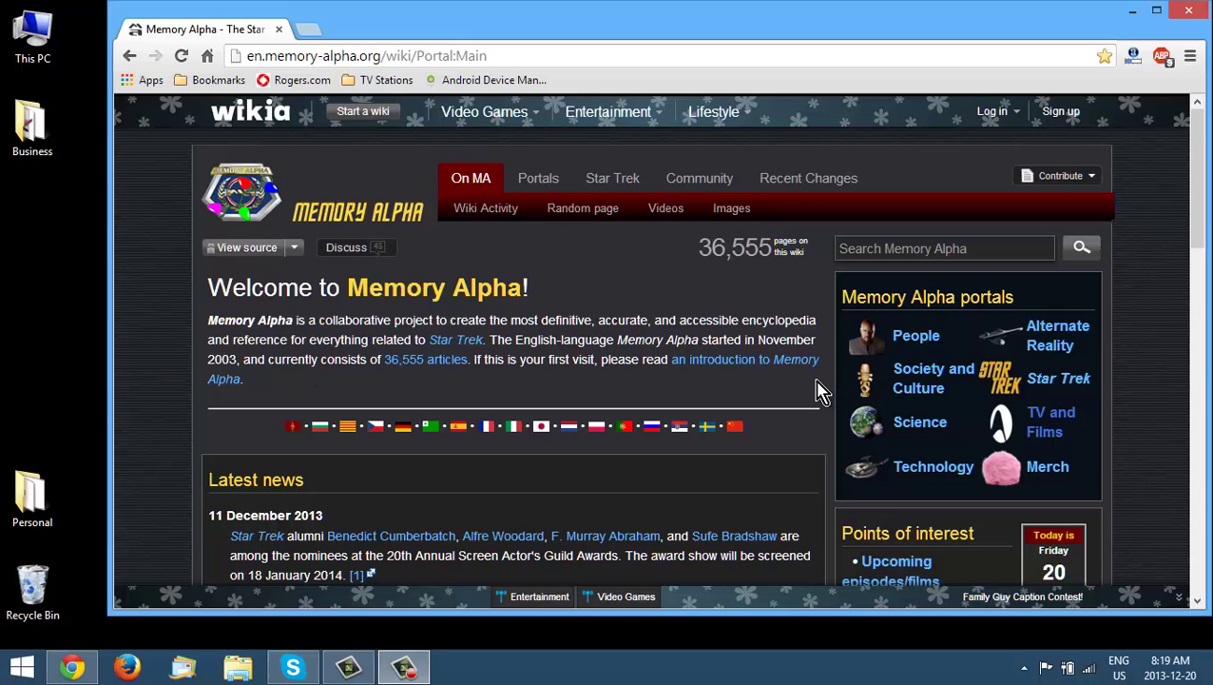
Leave the Memory Alpha portal for the main Wikia site using the header logo
scroll(830, 385, down, 10)
scroll(830, 385, up, 10)
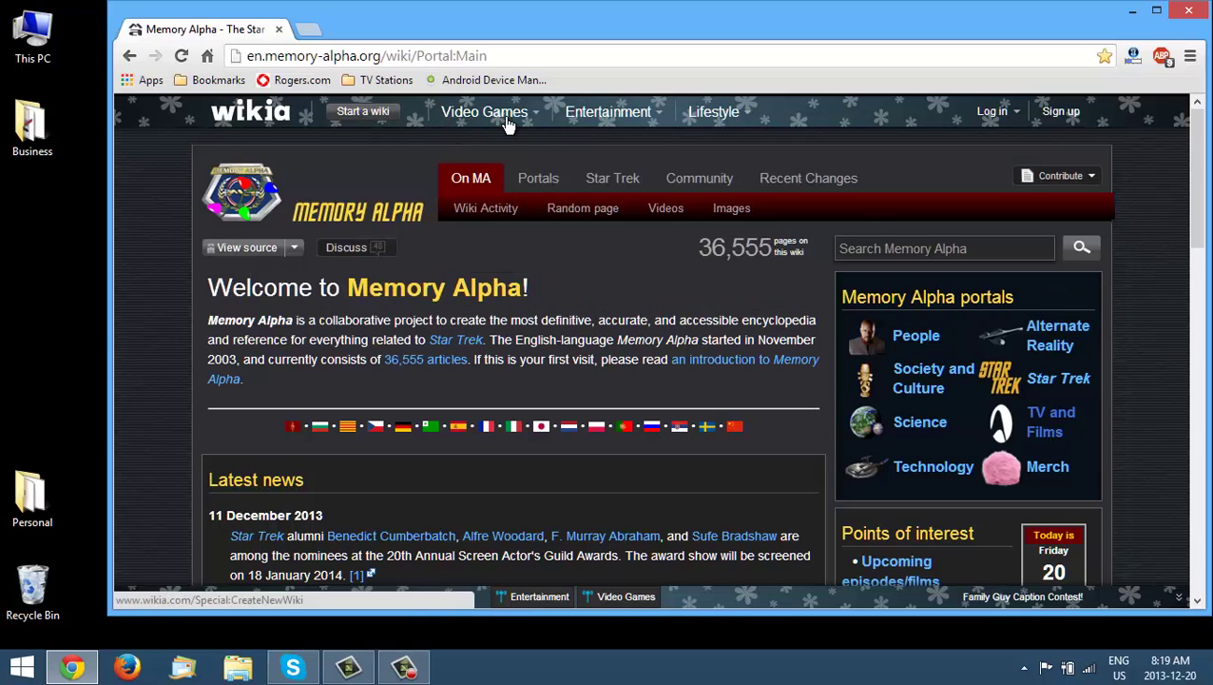
mouse_move(508, 124)
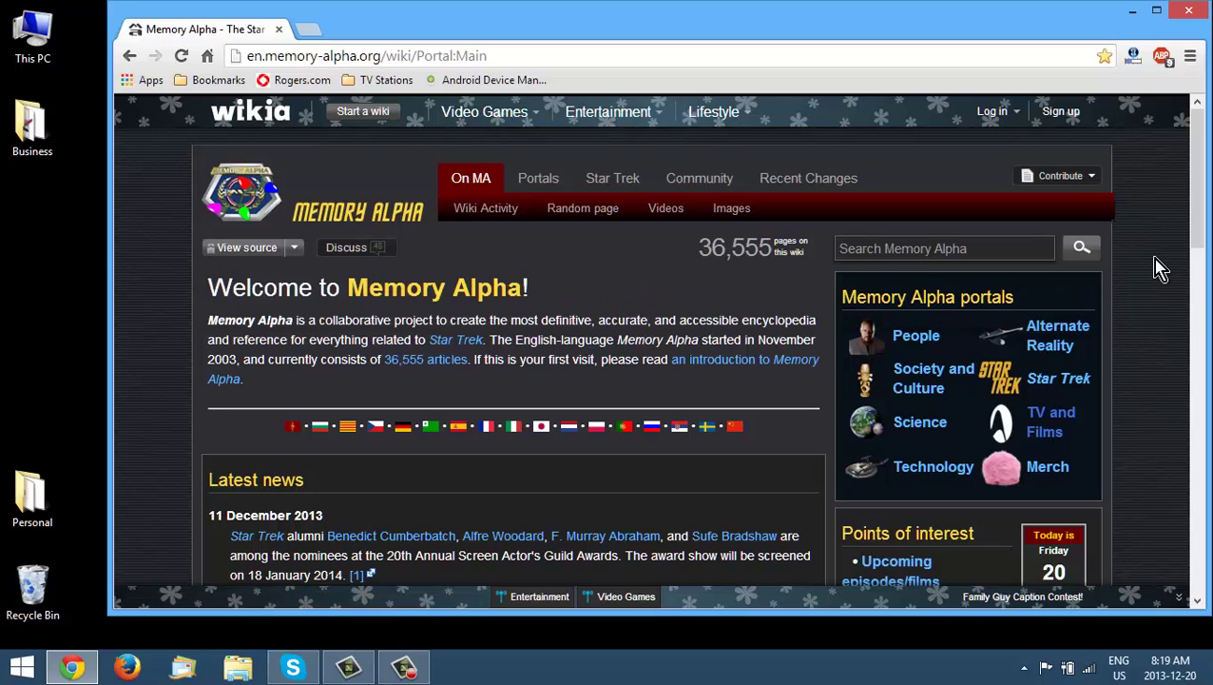
click(245, 122)
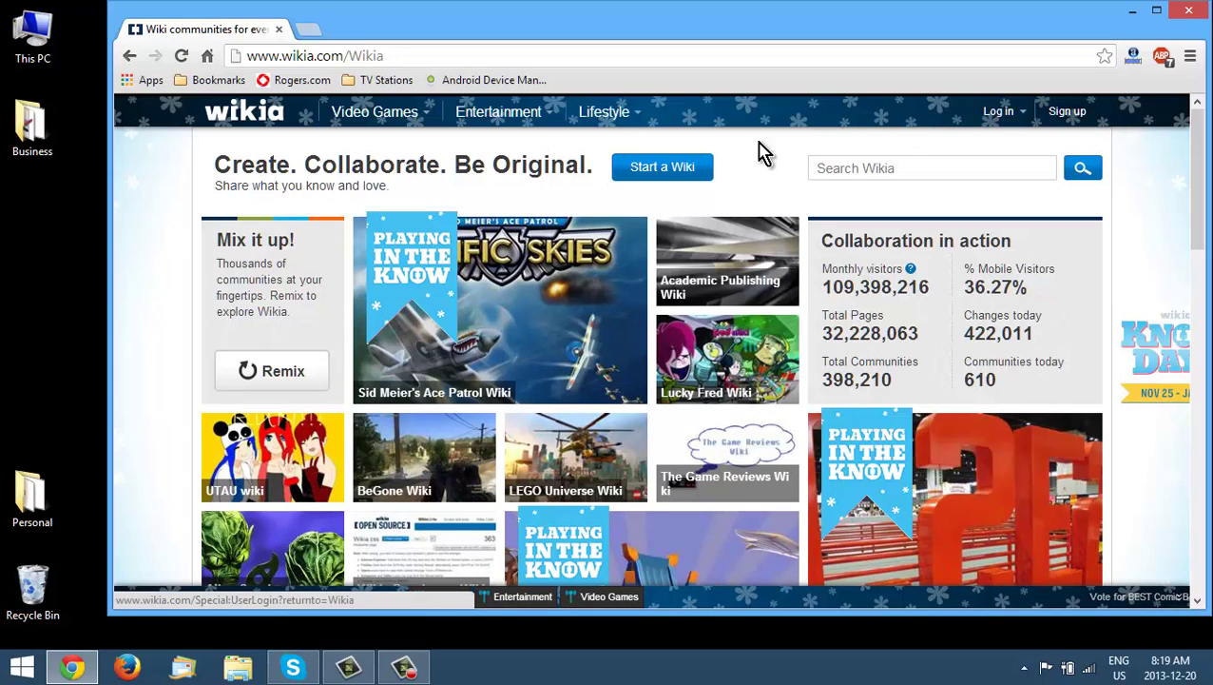
Choose Start a Wiki on the Wikia home page
click(652, 169)
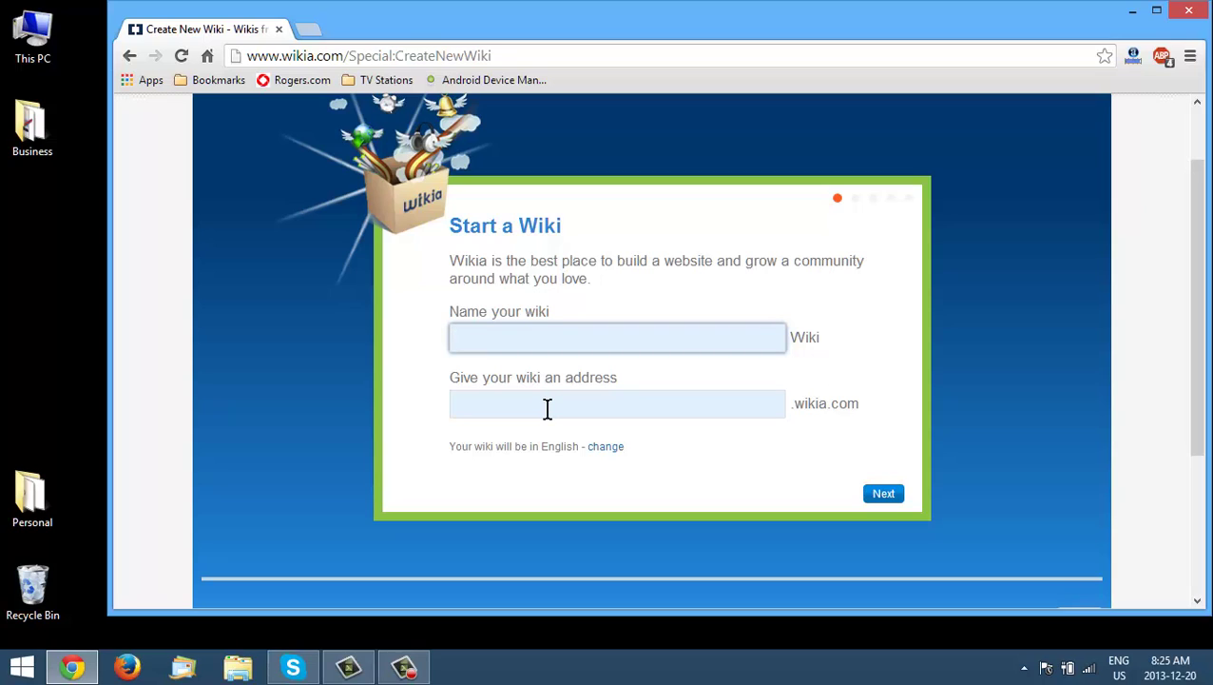
Name the wiki 'British Columbia', keep the british-columbia.wikia.com address, and continue
text(ti)
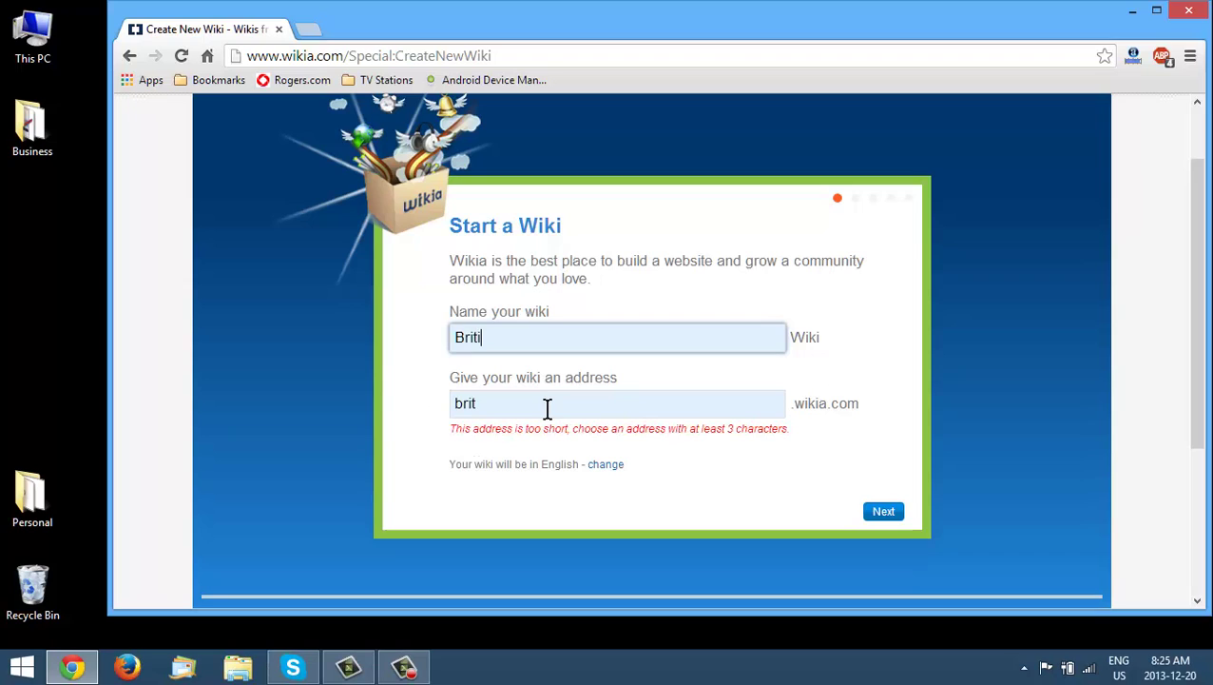
text(sh Columbia)
key(Tab)
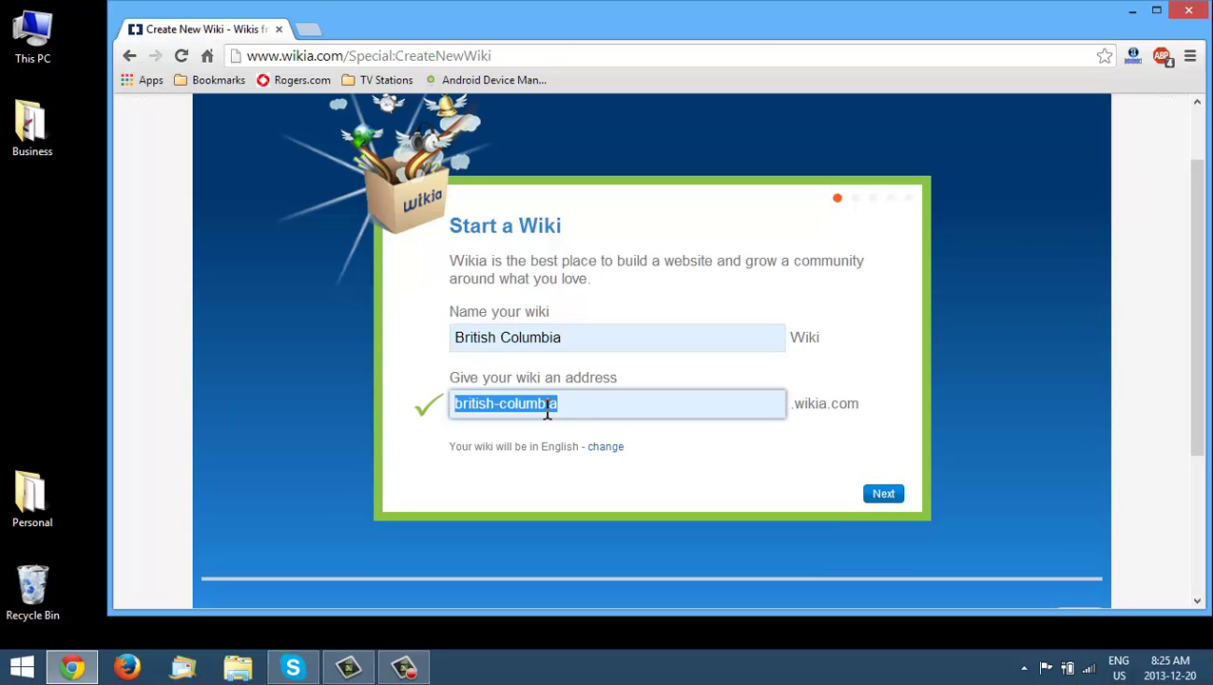
key(End)
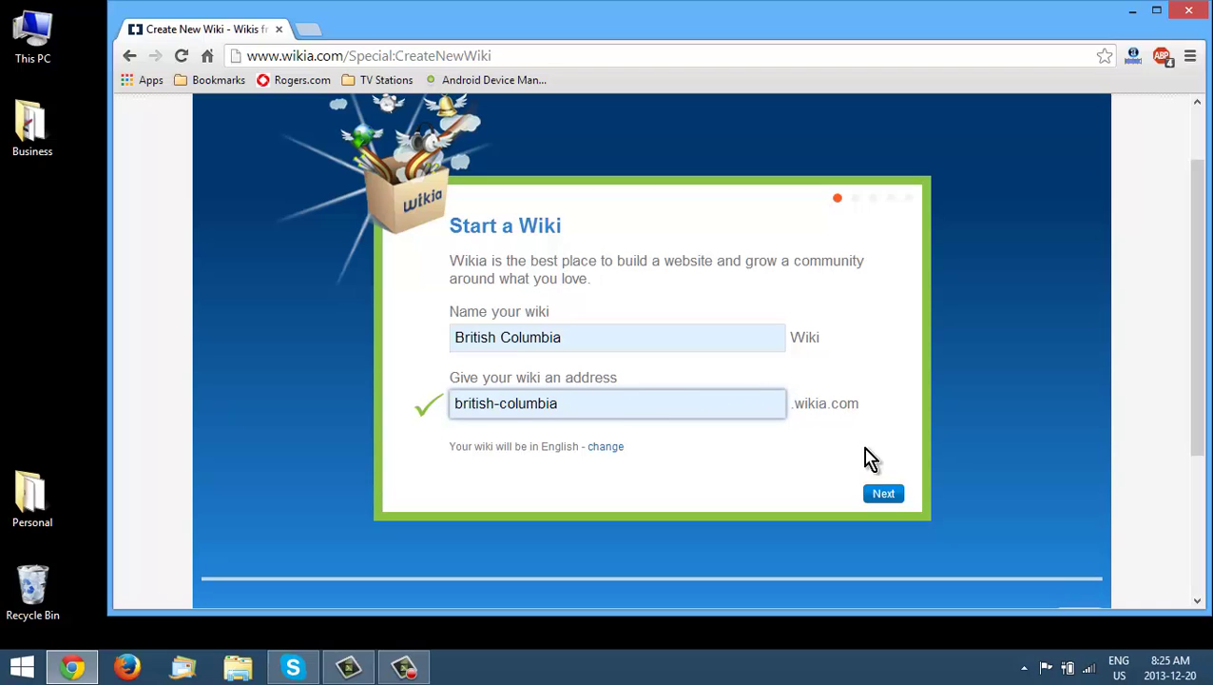
click(885, 493)
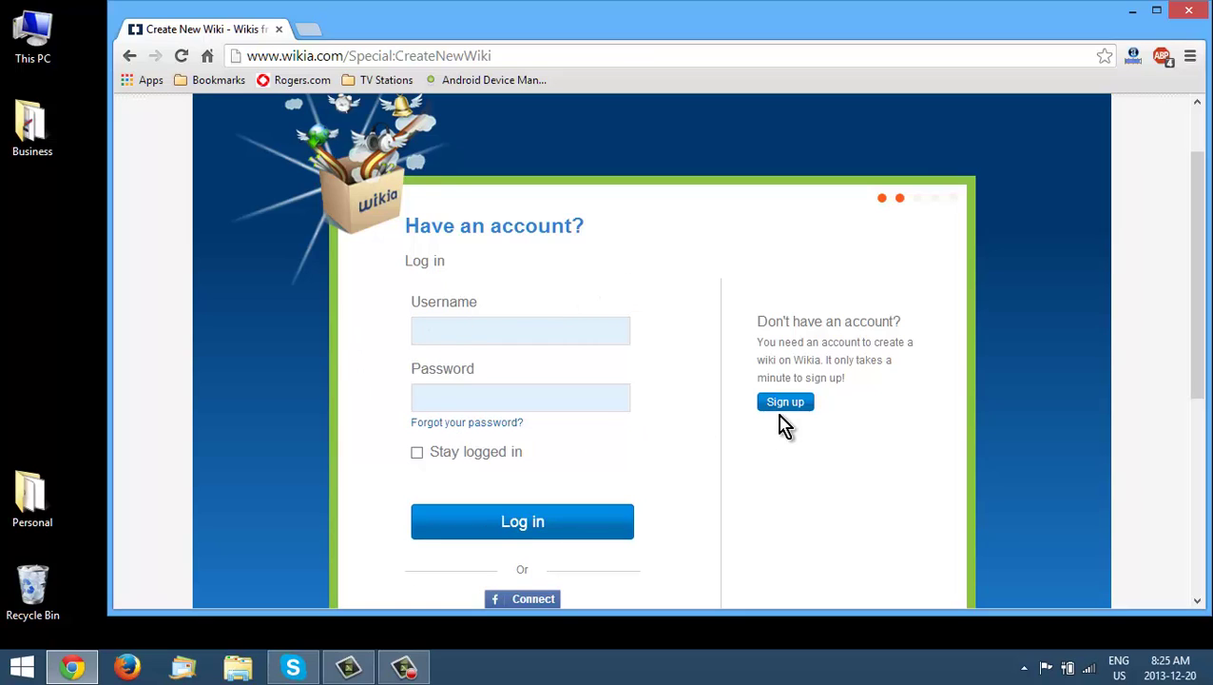
Switch to the Join Wikia Today sign-up form and look over its fields
click(786, 402)
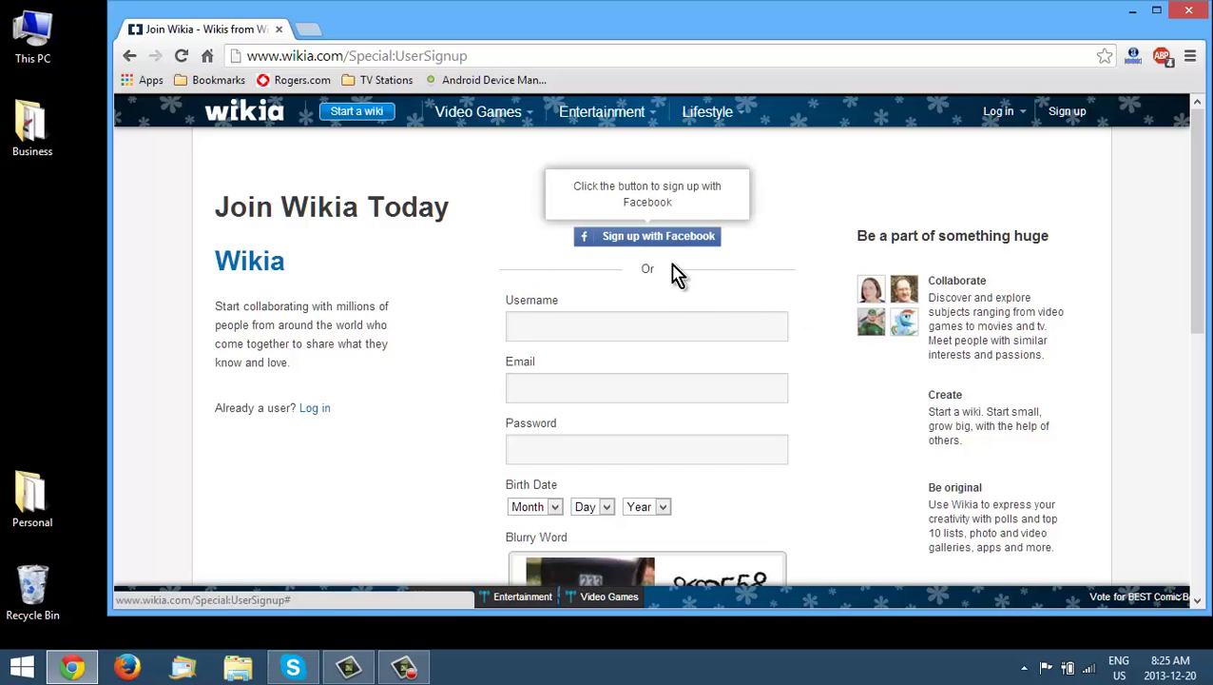
scroll(540, 303, down, 5)
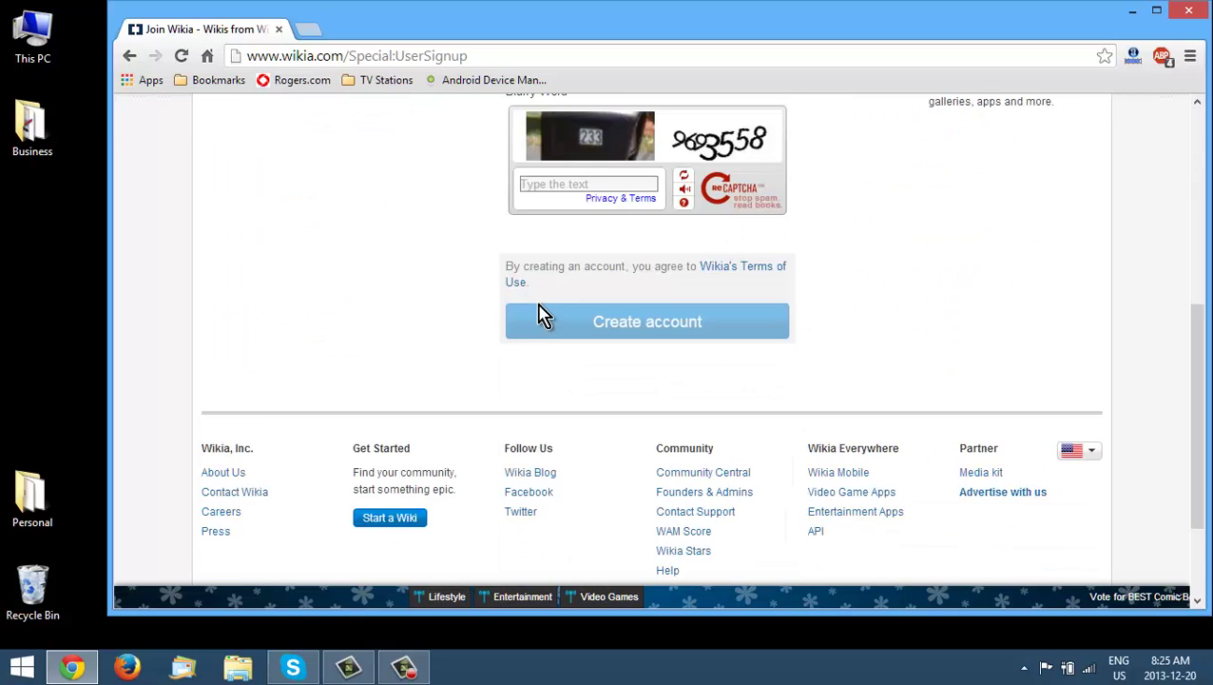
scroll(542, 316, down, 1)
scroll(665, 271, up, 3)
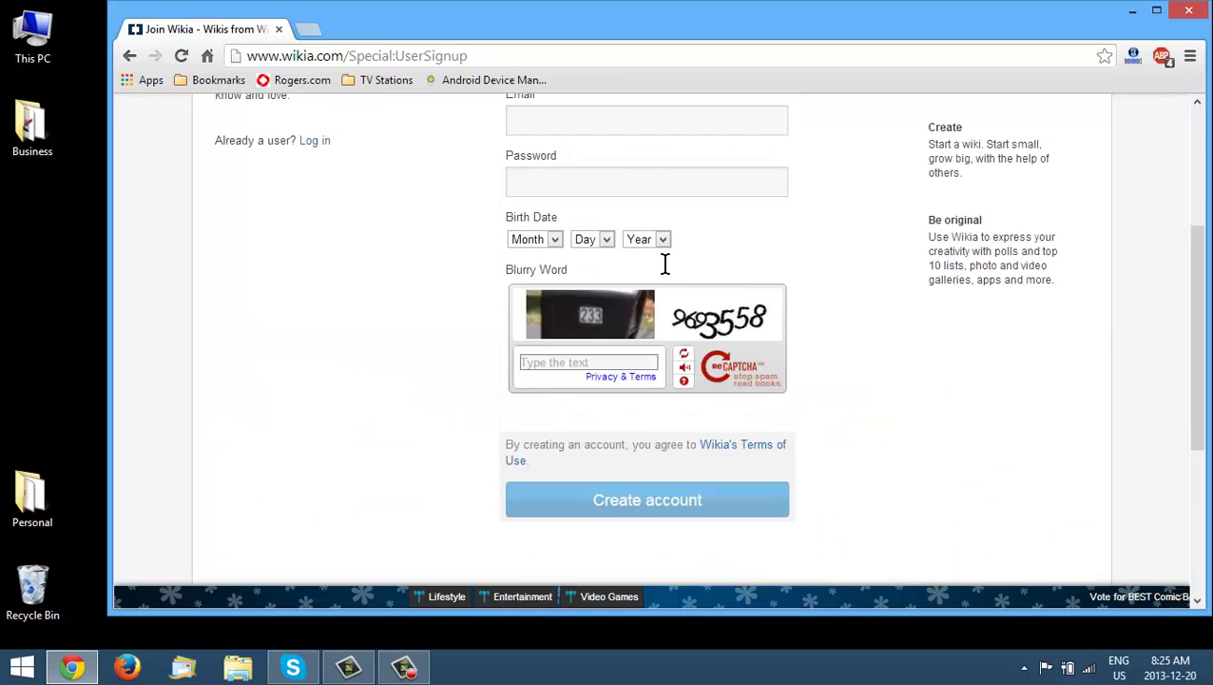
scroll(666, 264, up, 3)
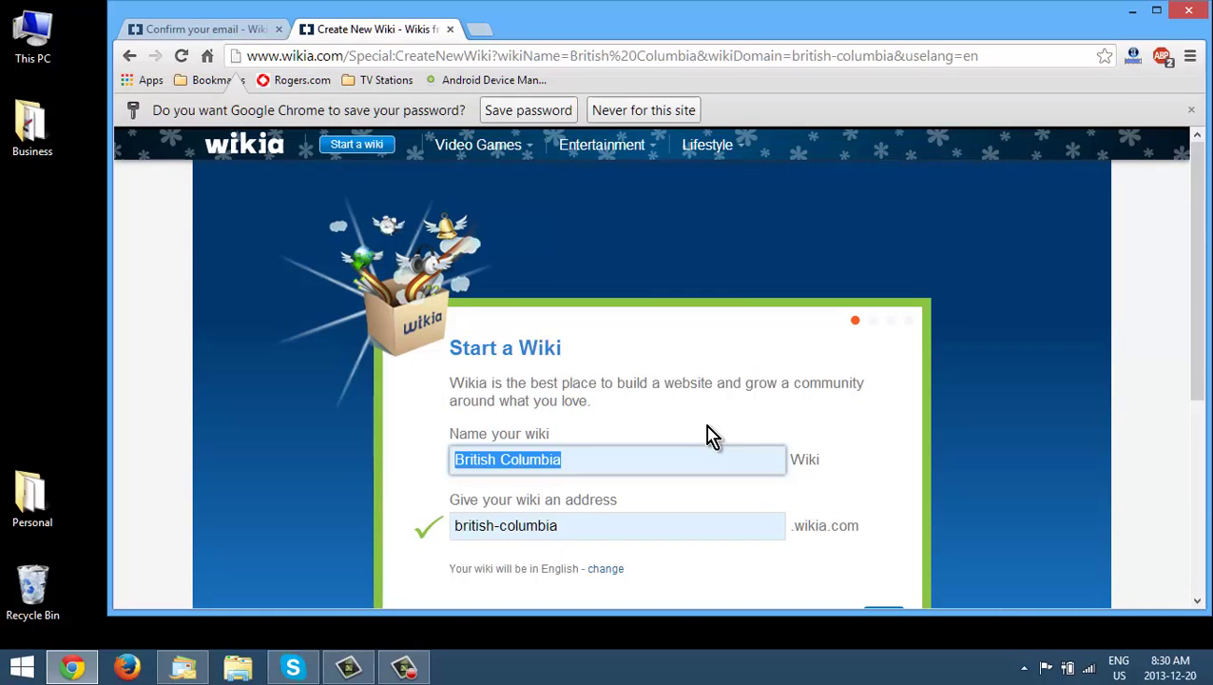
Describe the wiki as 'All about Beautiful British Columbia.'
scroll(709, 427, down, 2)
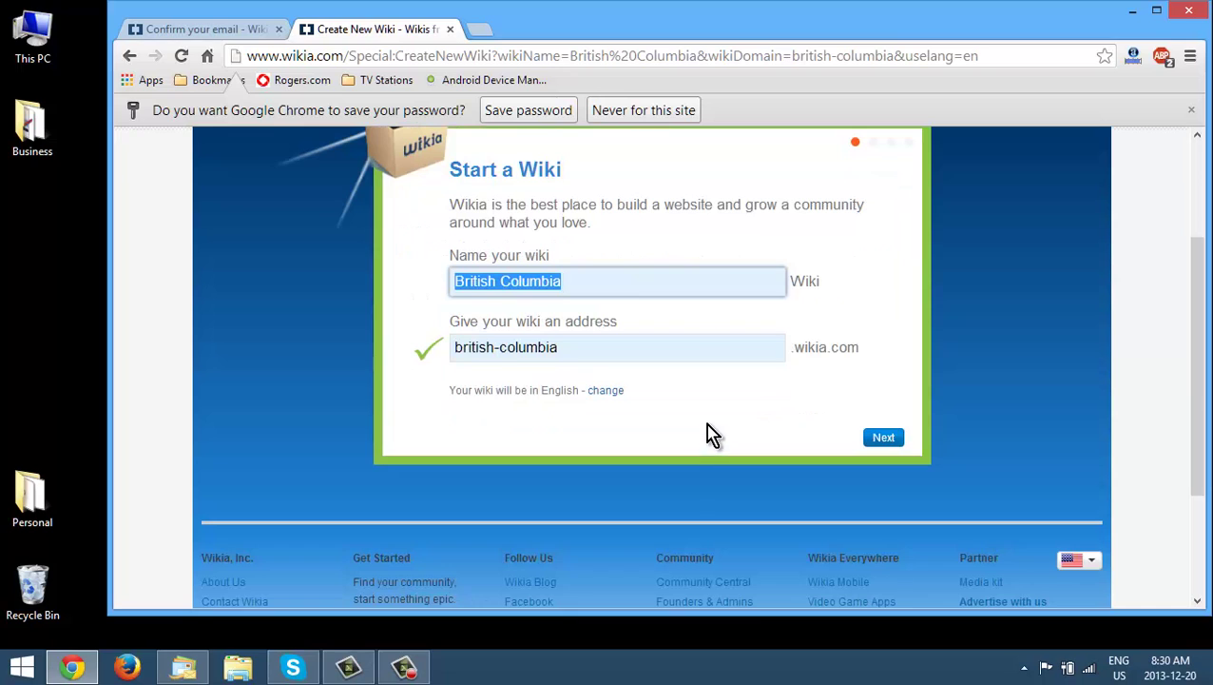
click(873, 440)
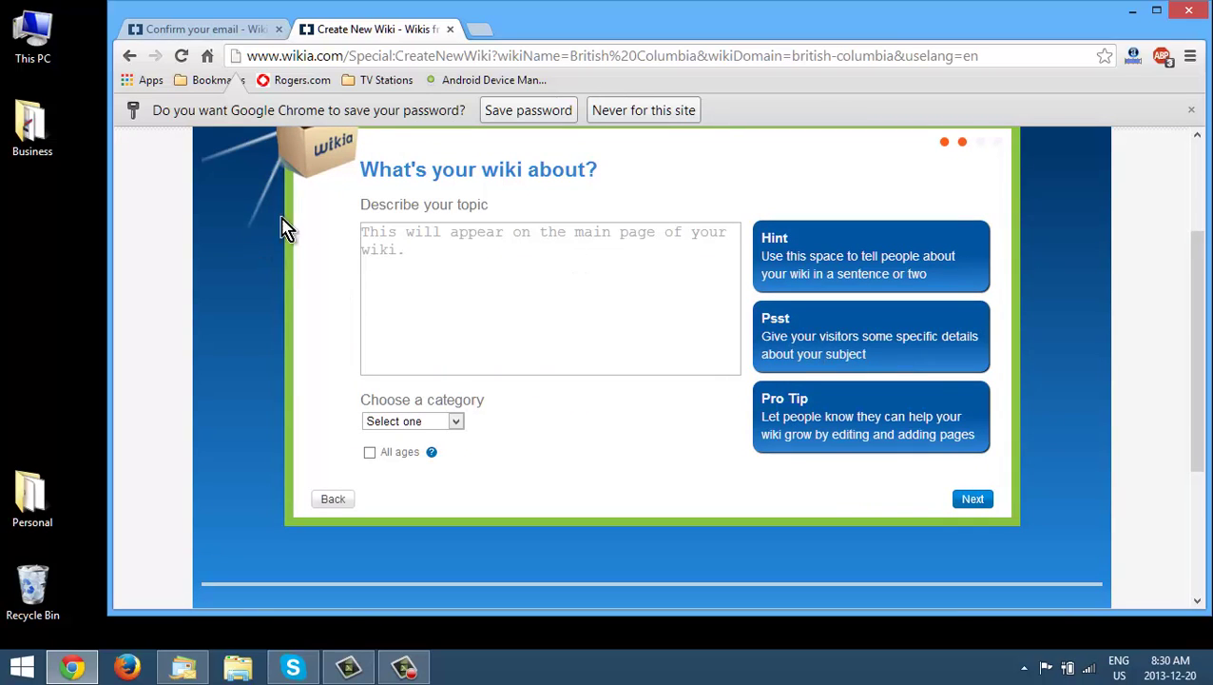
click(579, 270)
text(All about Beautiful British Columbia.)
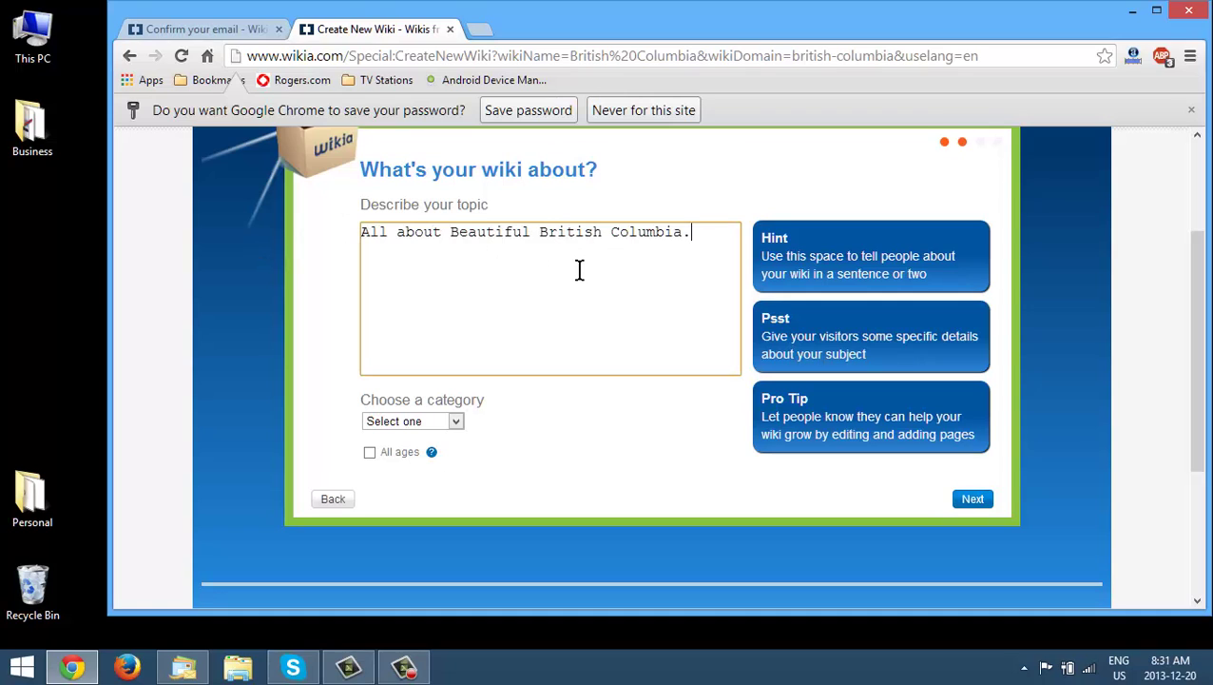
Set the wiki category to Travel, mark it All ages, and submit
click(455, 423)
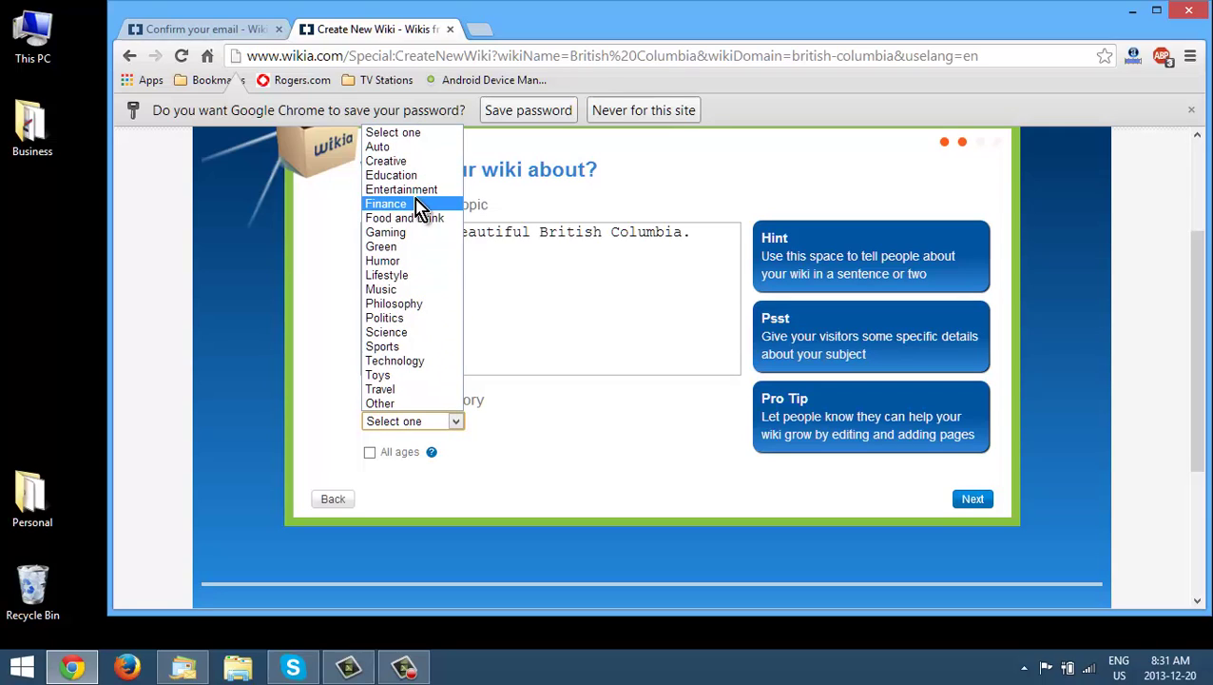
click(414, 389)
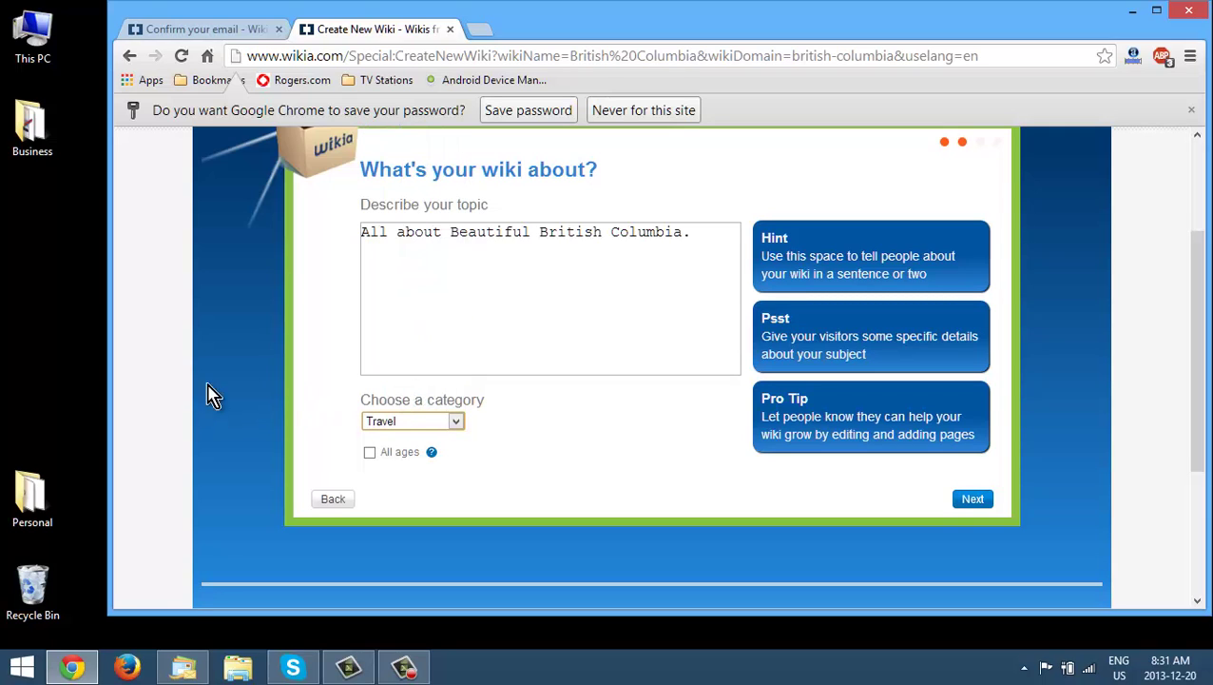
mouse_move(430, 454)
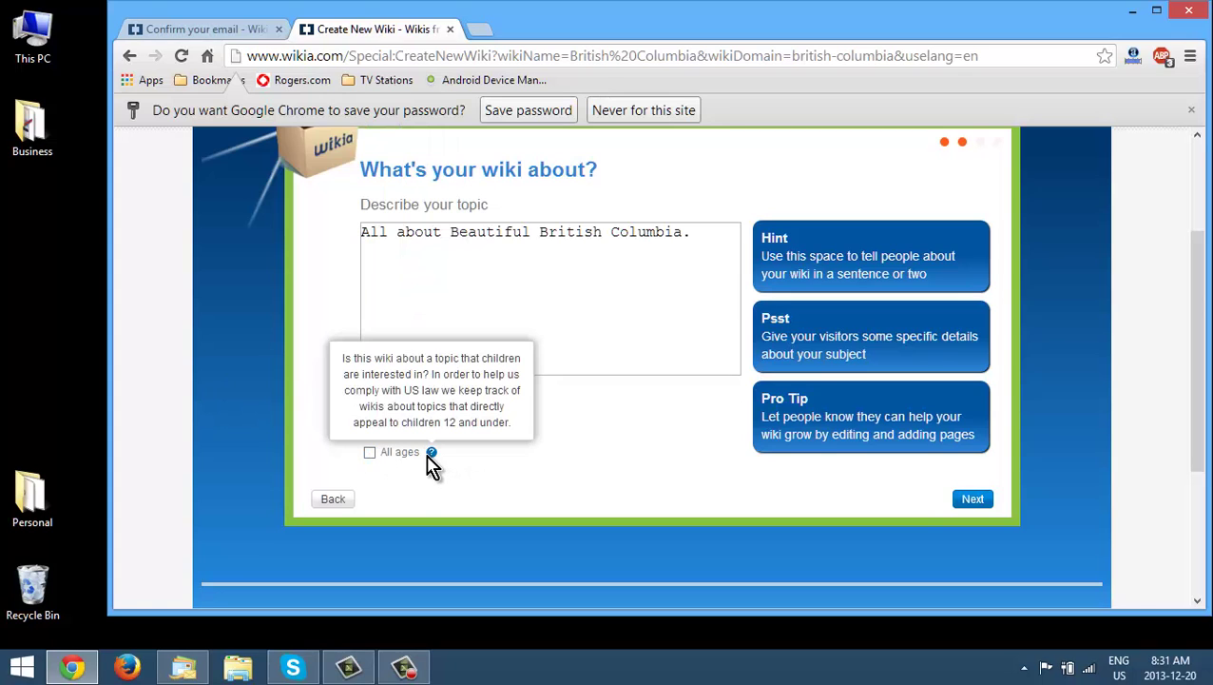
click(370, 452)
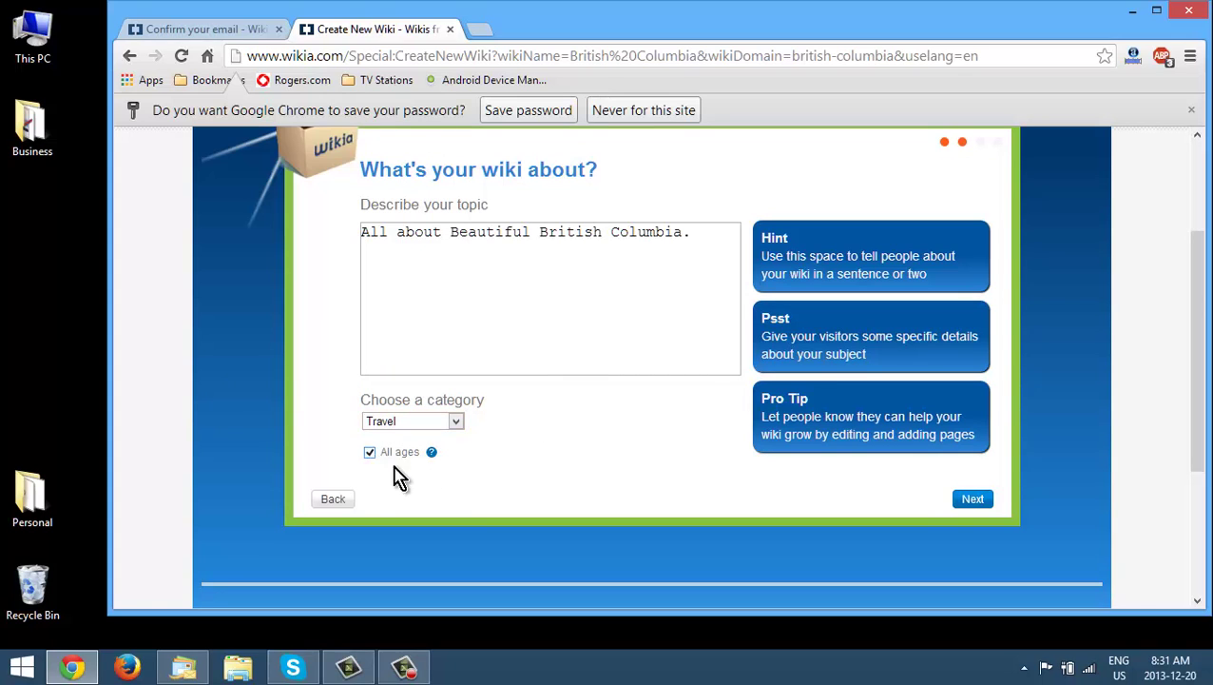
click(972, 499)
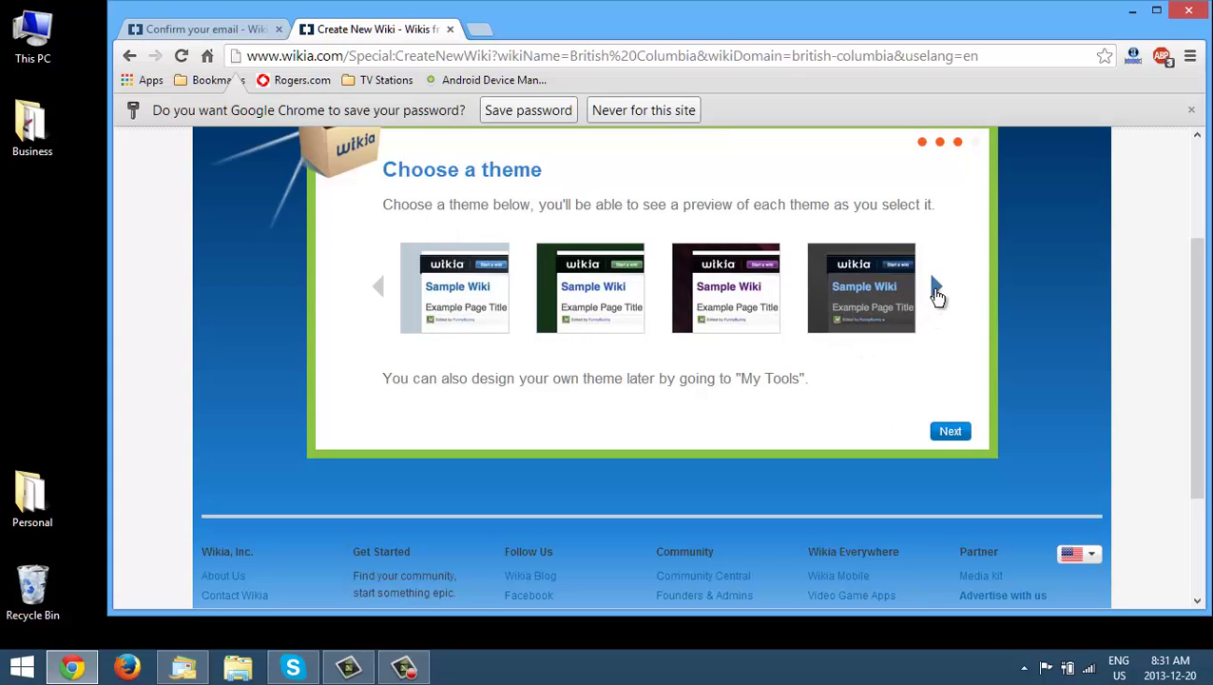
Pick the olive-green theme from the theme carousel and create the wiki
click(937, 289)
click(936, 290)
click(937, 289)
click(936, 289)
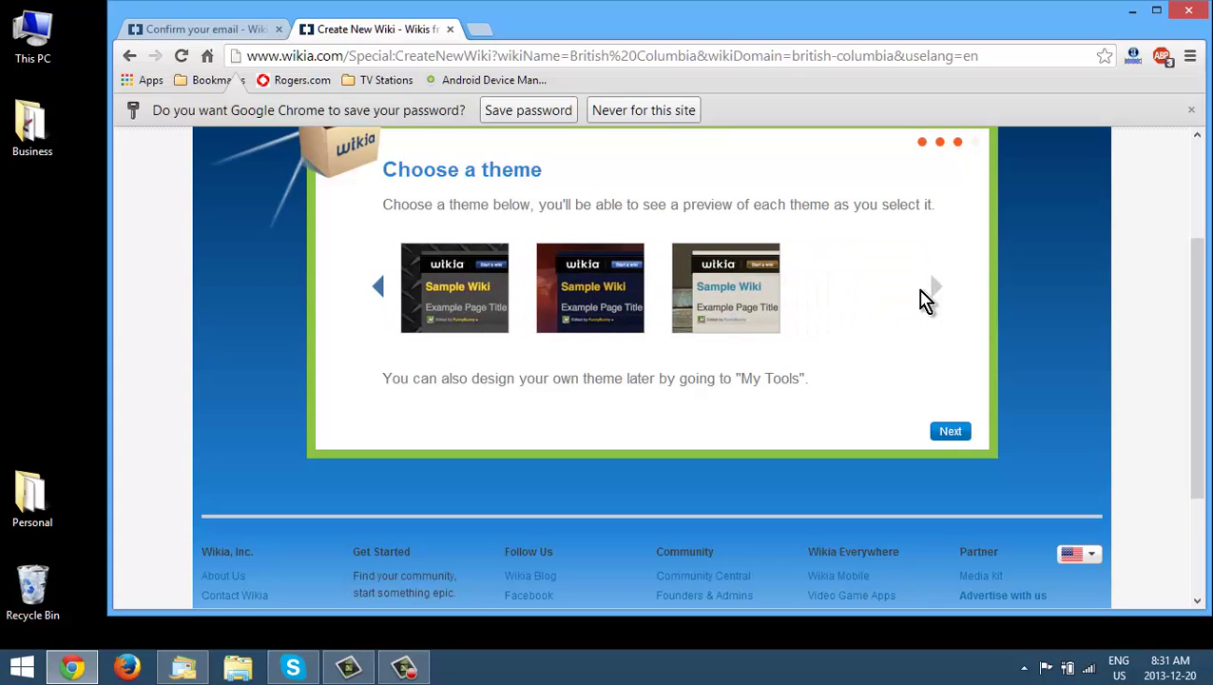
click(380, 291)
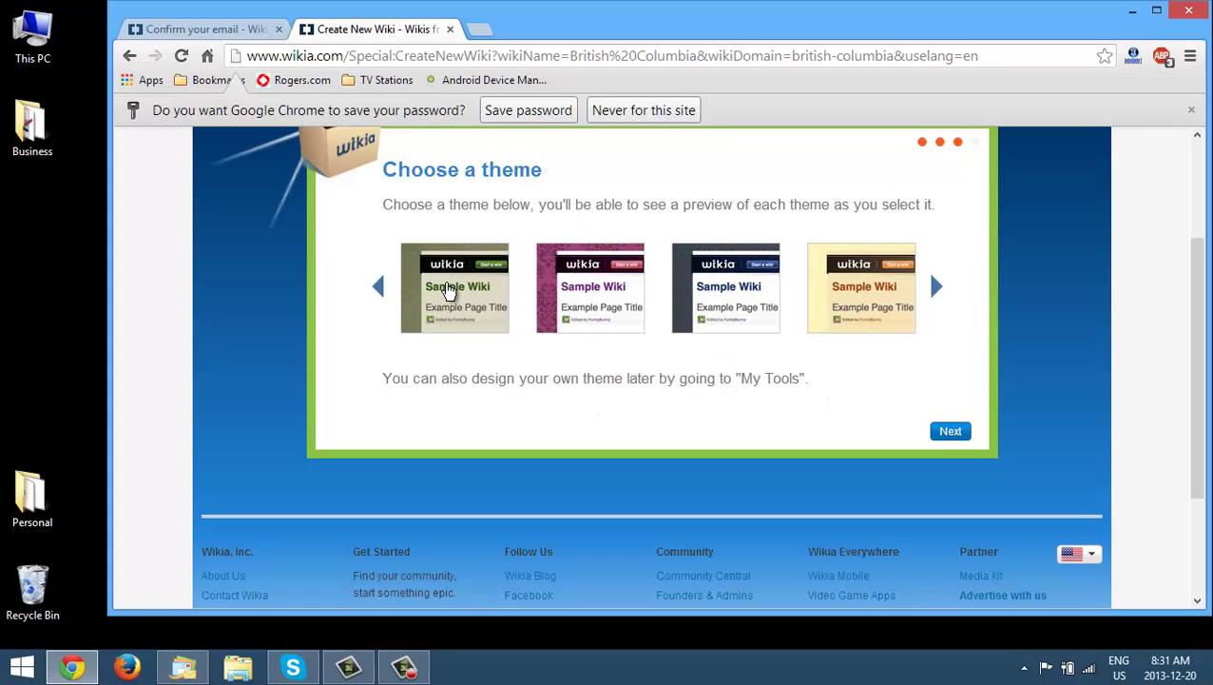
click(451, 291)
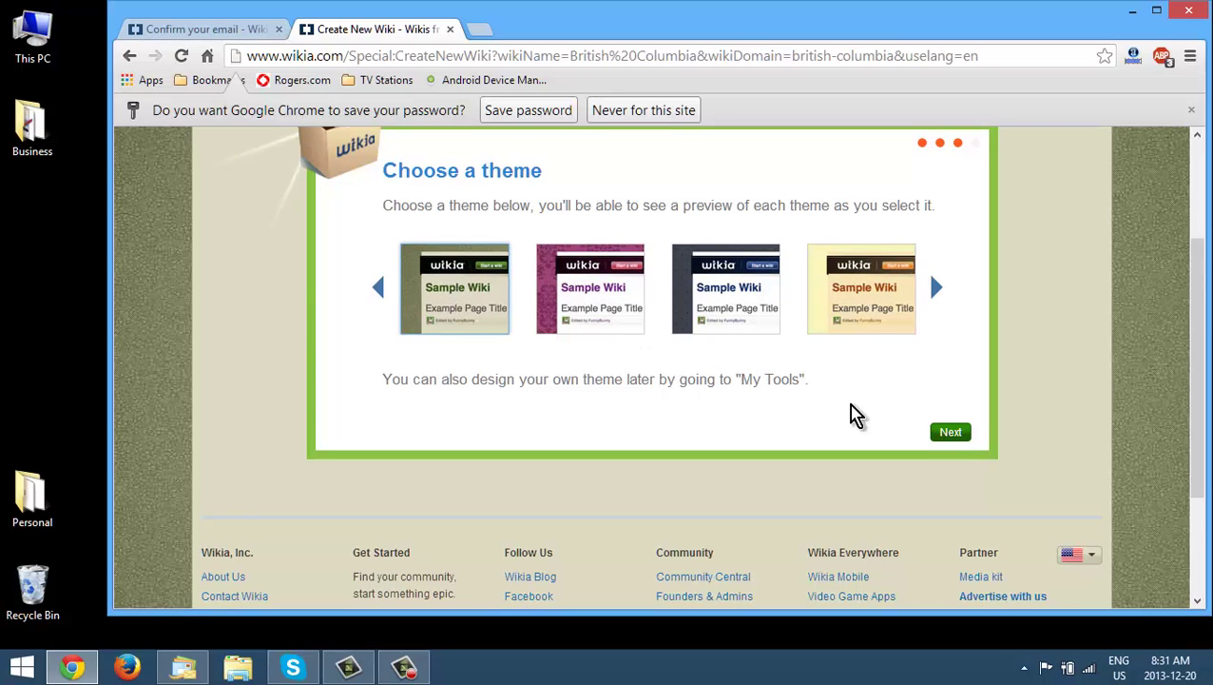
click(950, 431)
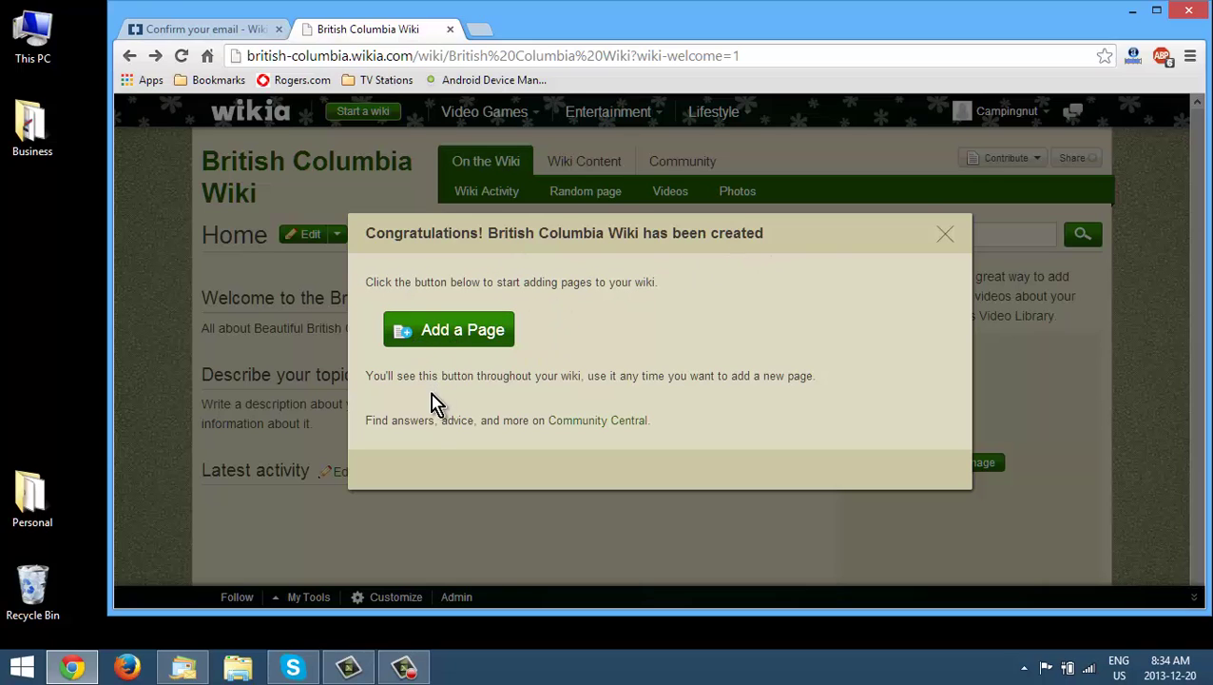
Dismiss the Congratulations message and open the Home page for editing
click(945, 236)
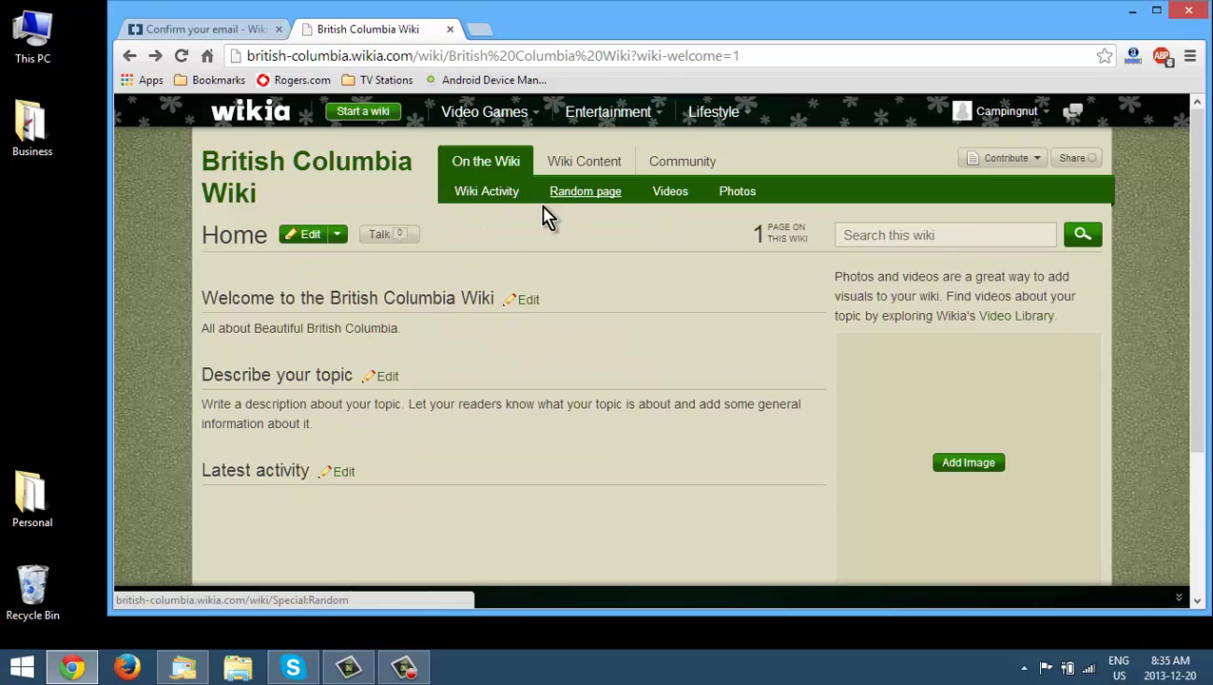
click(310, 236)
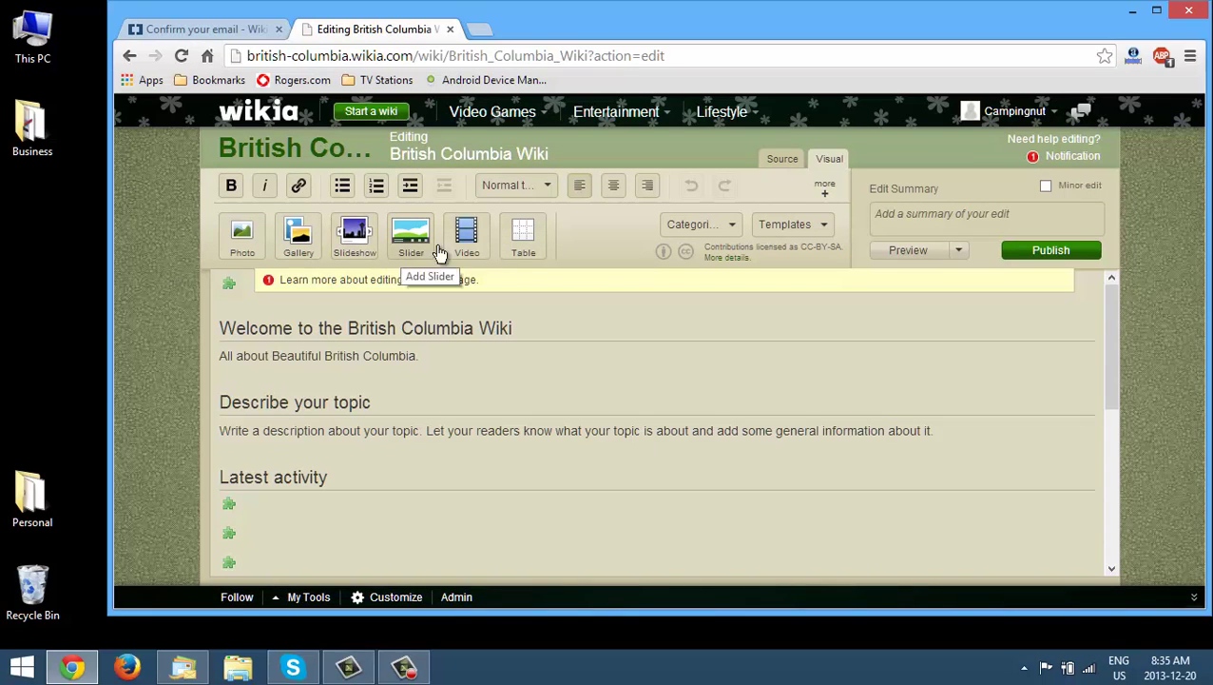
Review the British Columbia Wiki home page in the visual editor and publish it
scroll(634, 344, down, 2)
scroll(627, 348, down, 2)
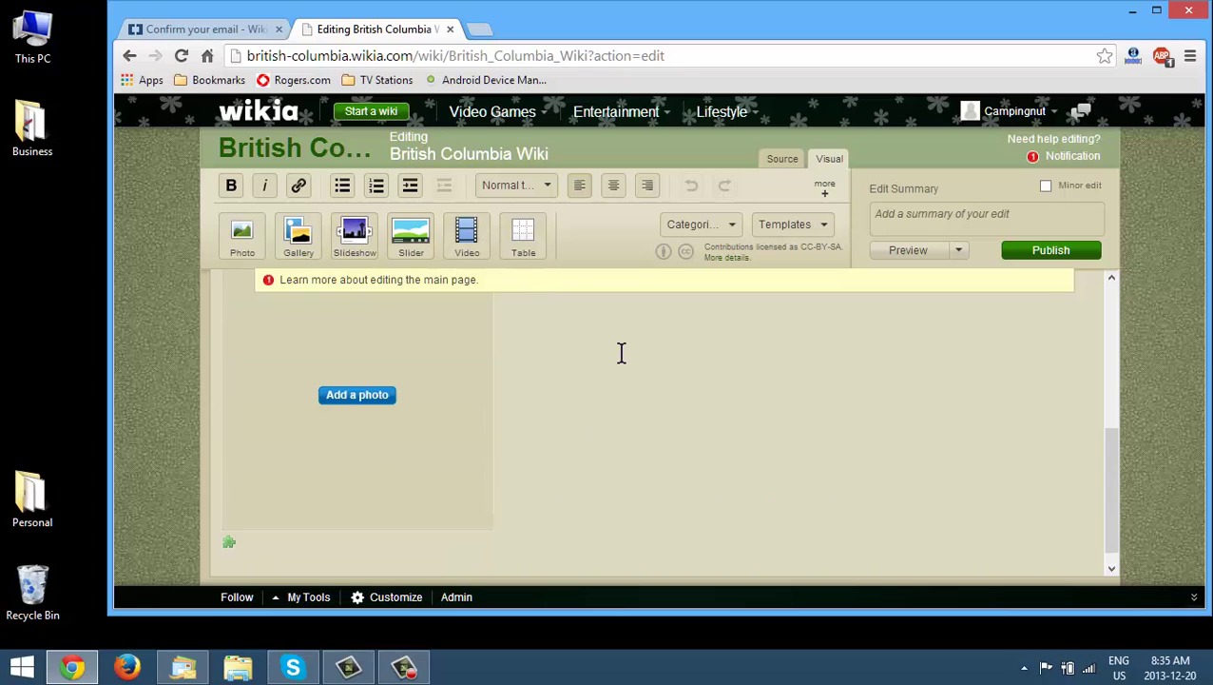
mouse_move(364, 371)
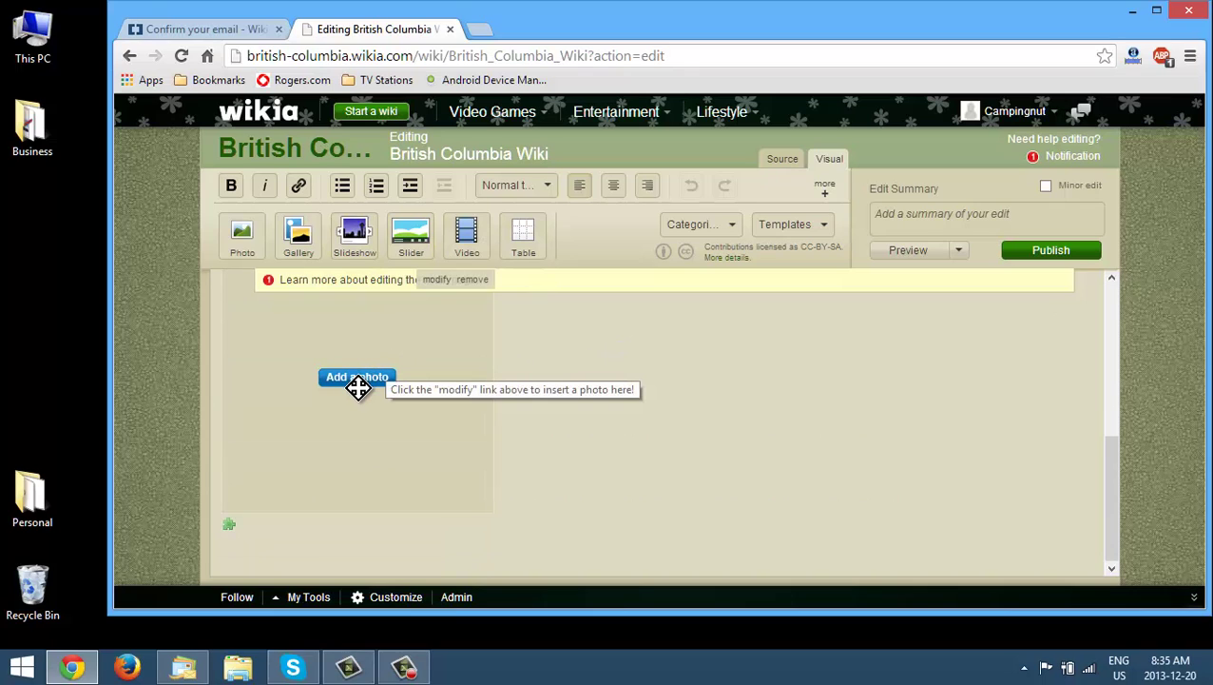
scroll(911, 385, up, 4)
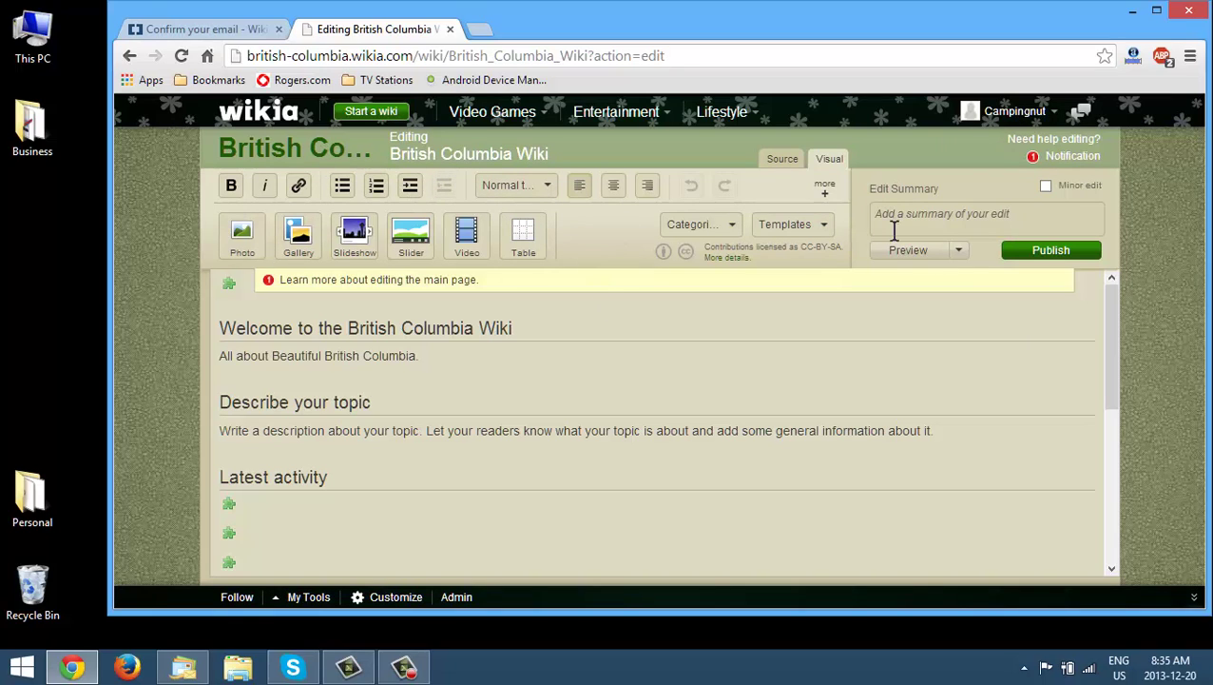
click(1046, 251)
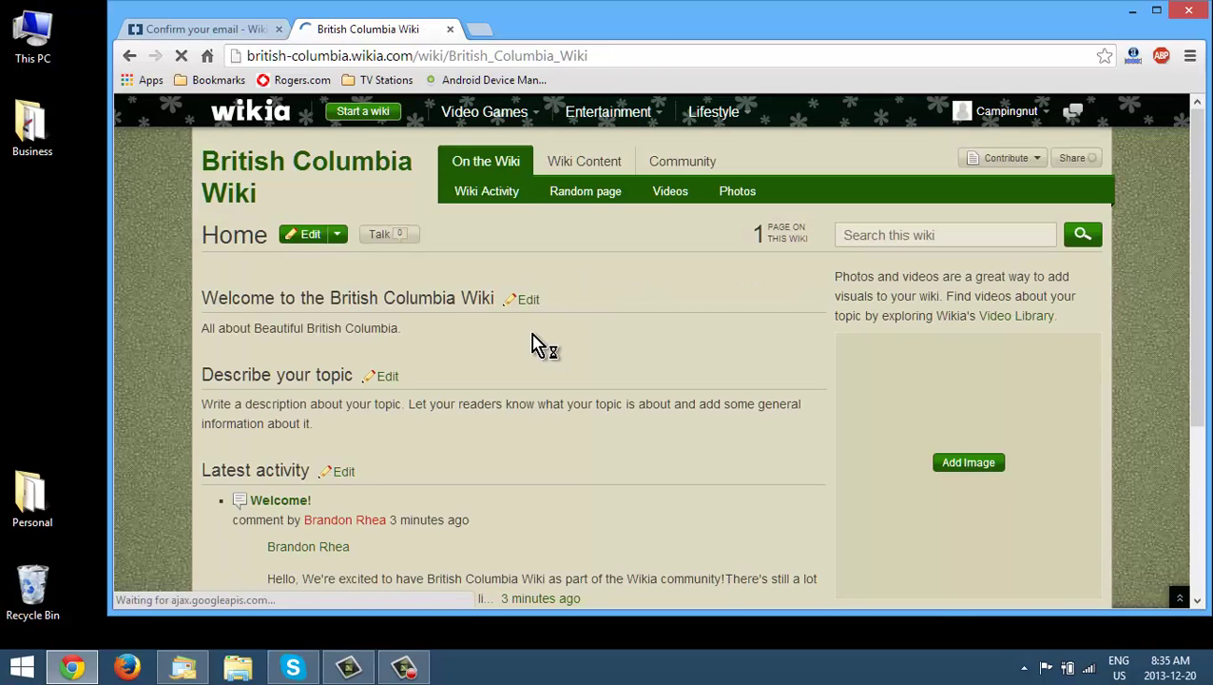
mouse_move(514, 196)
mouse_move(487, 163)
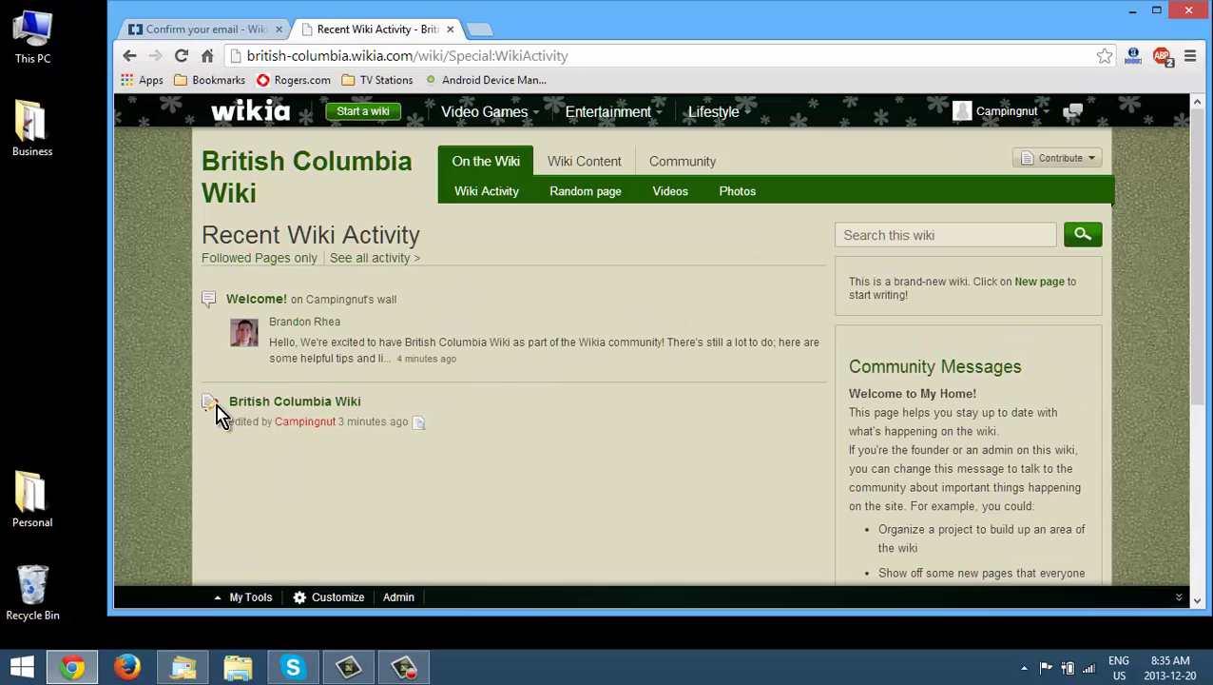
click(580, 201)
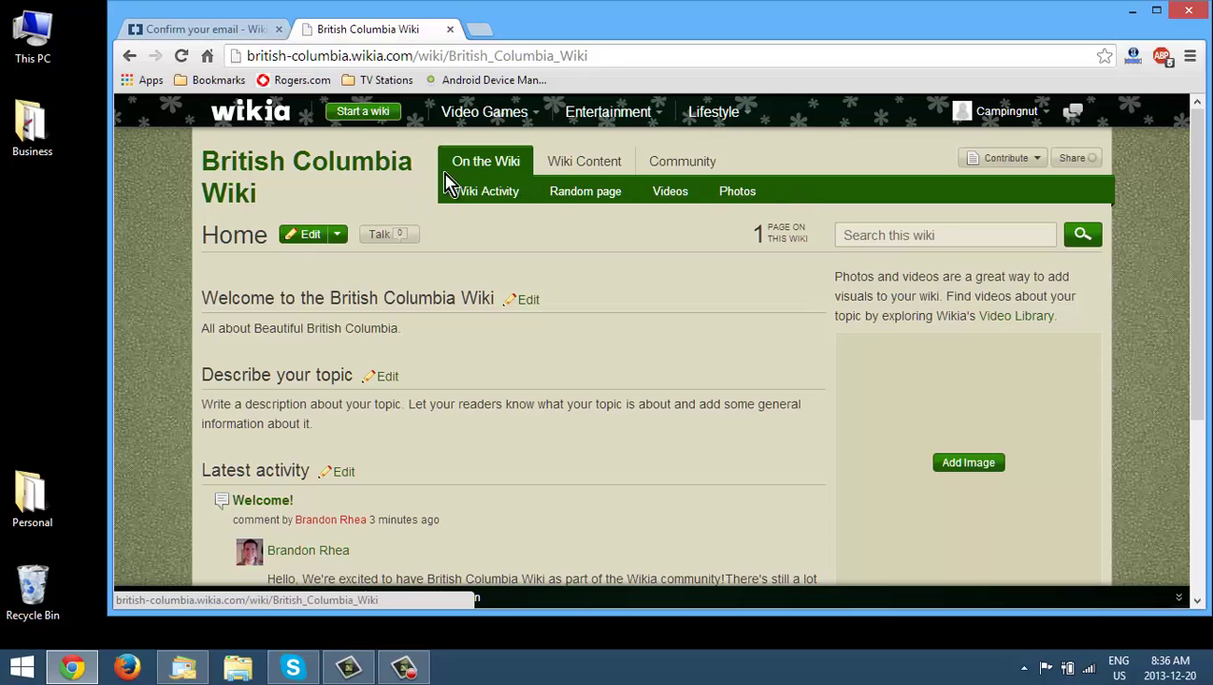
mouse_move(574, 164)
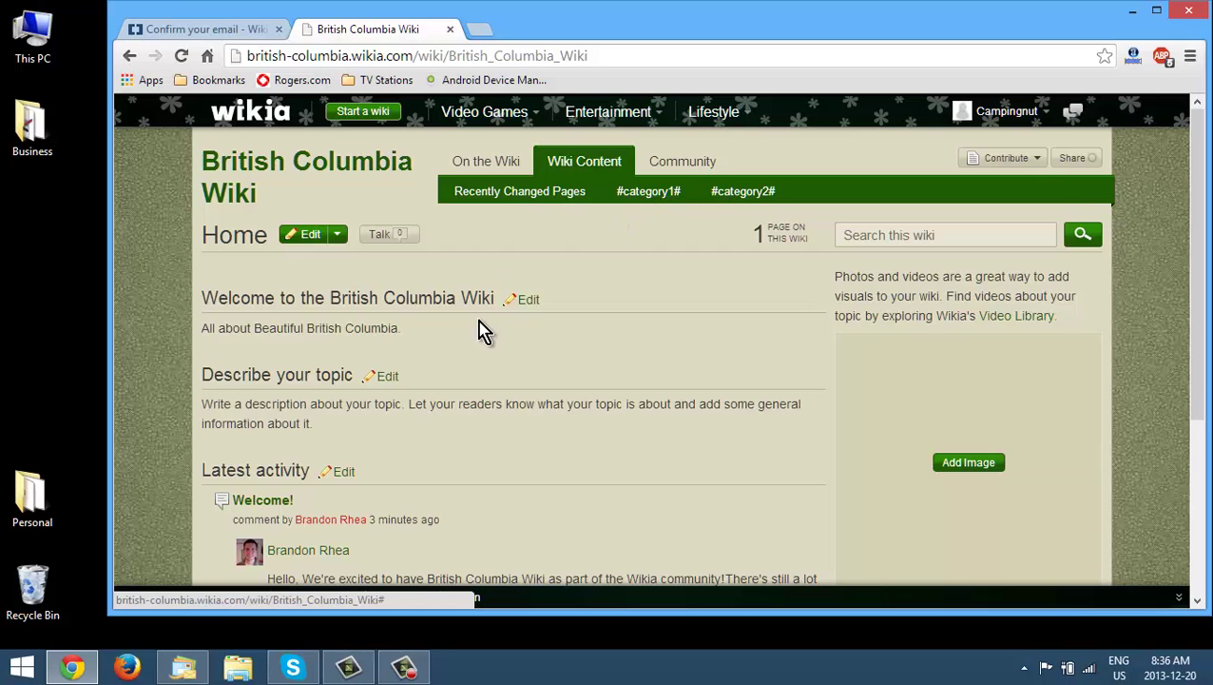
scroll(481, 371, down, 1)
scroll(485, 373, down, 2)
scroll(360, 434, down, 1)
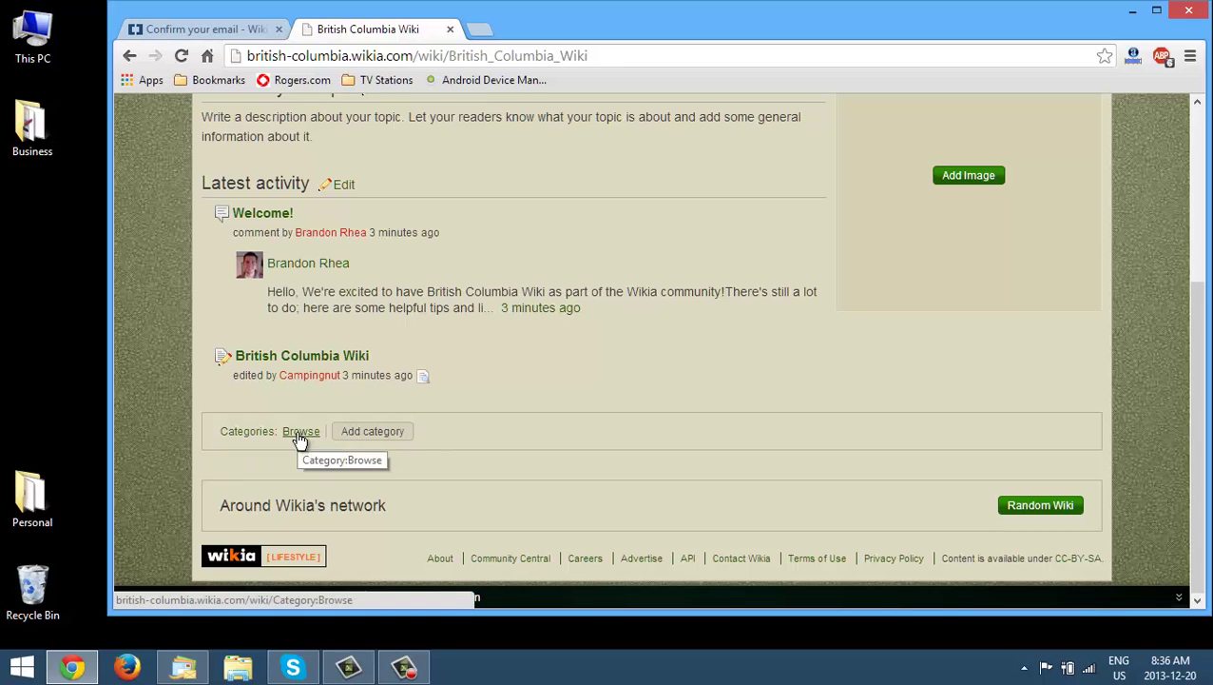
scroll(601, 385, up, 3)
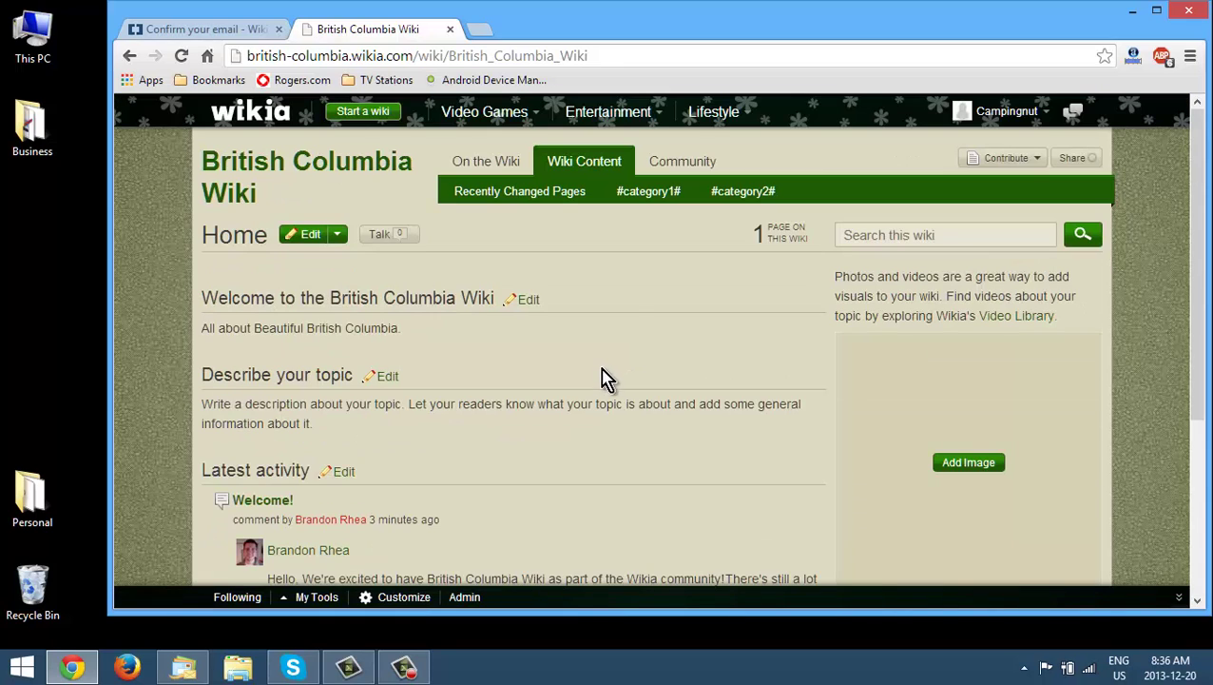